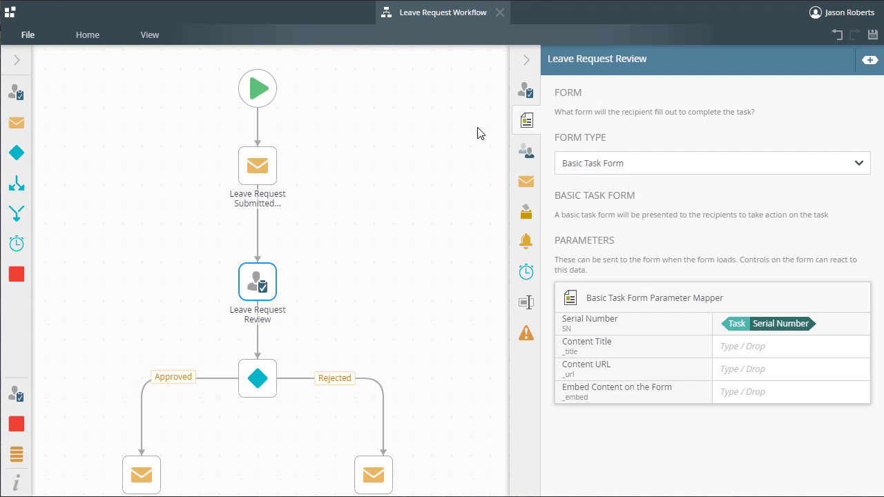
- Set Leave Request Review's form type to SmartForm, using Leave Request Task Form from K2 Learning > Leave Request > Forms
click(668, 164)
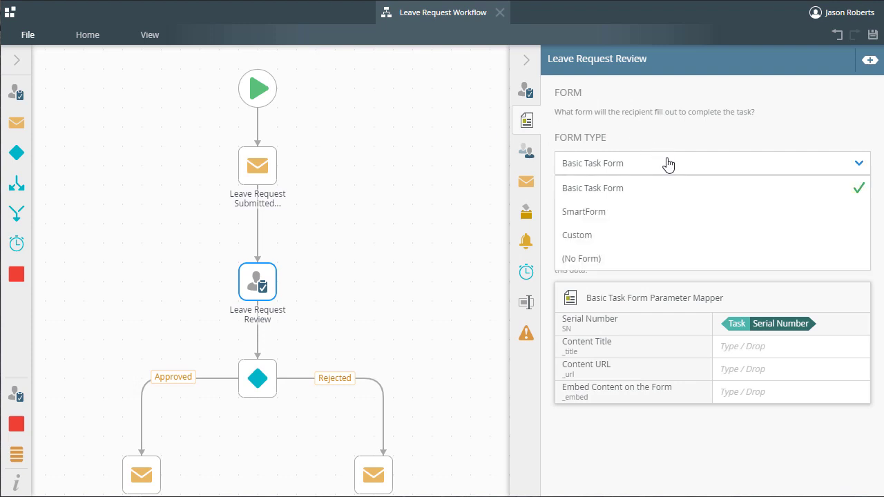
click(660, 213)
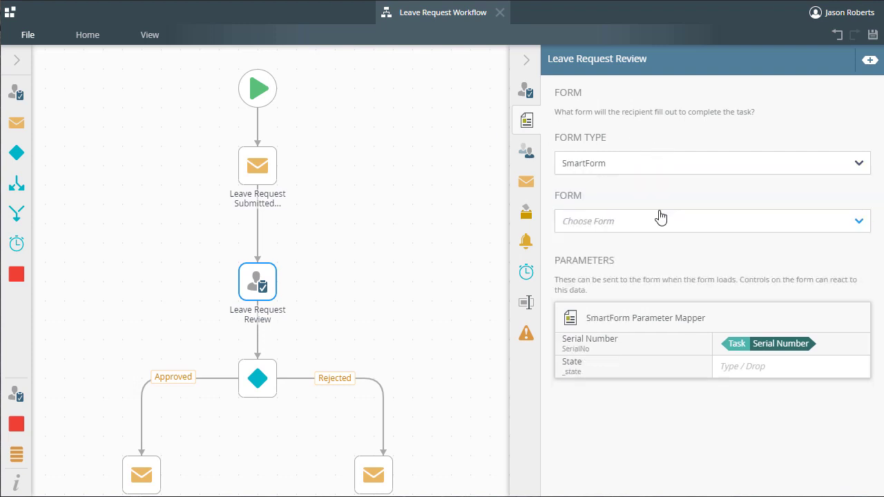
click(747, 222)
click(643, 270)
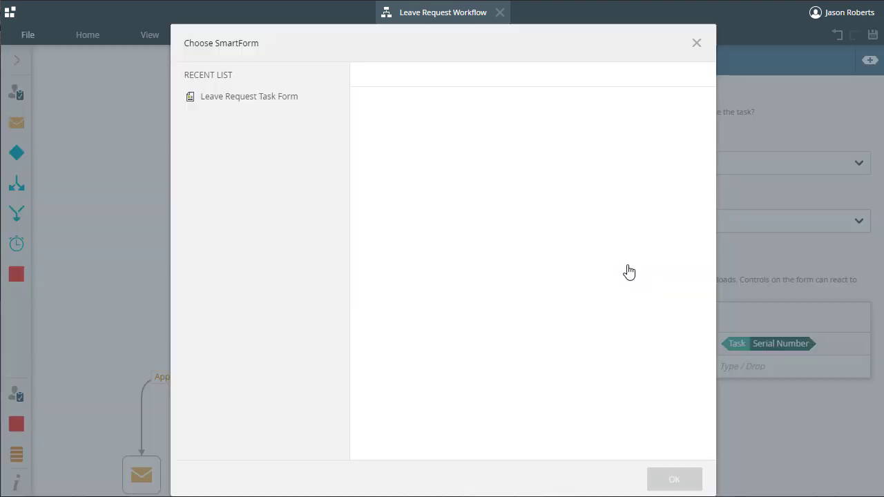
click(520, 286)
double_click(401, 284)
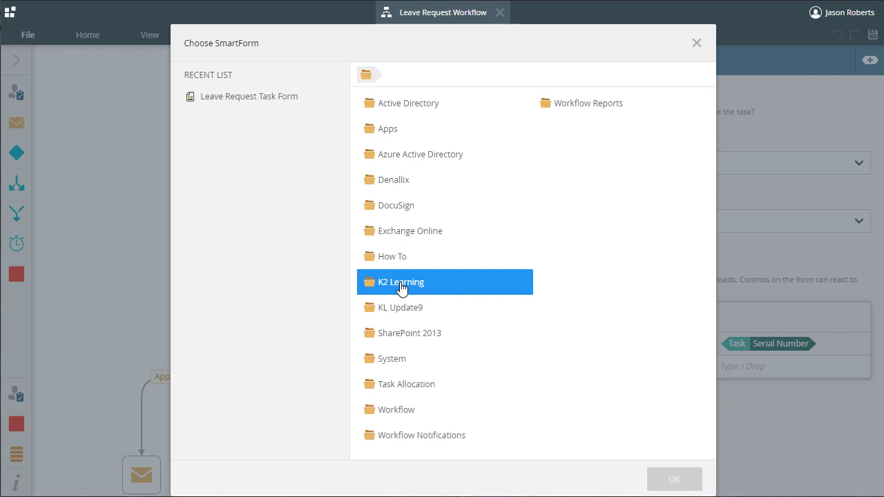
double_click(408, 237)
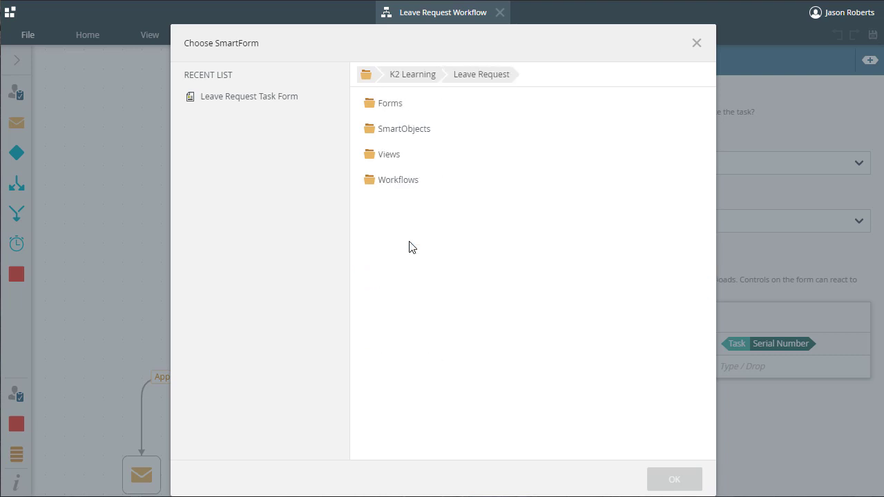
double_click(418, 110)
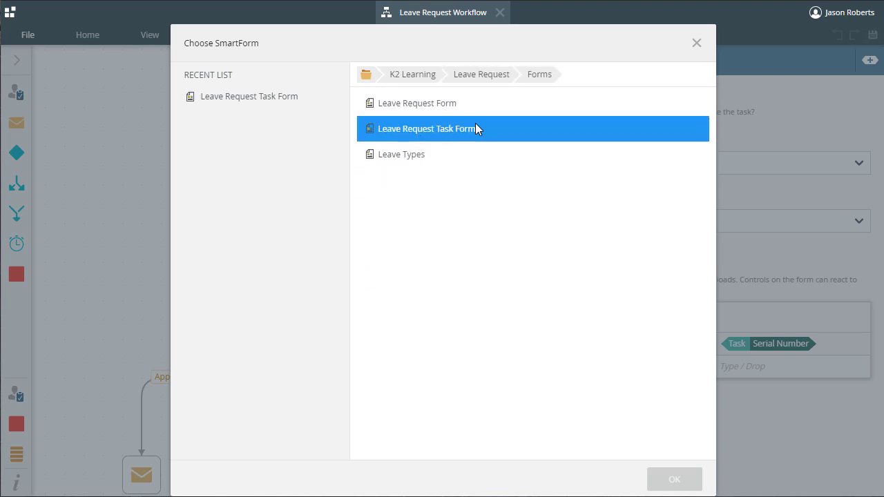
click(505, 136)
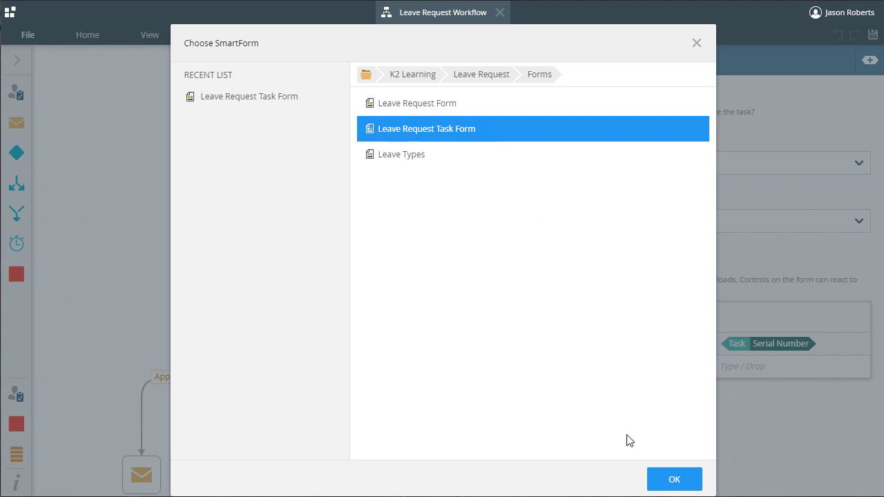
click(663, 477)
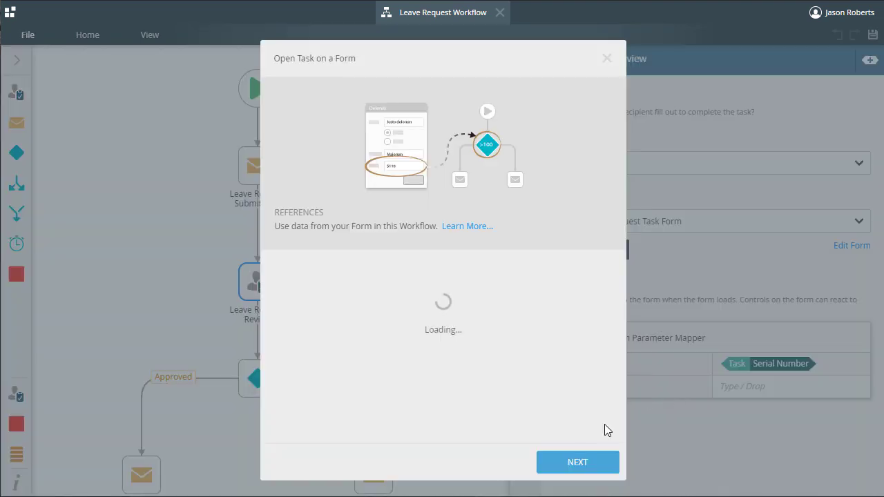
- Close the Open Task wizard with 'I will do it myself later' for the worklist-item rule
click(568, 464)
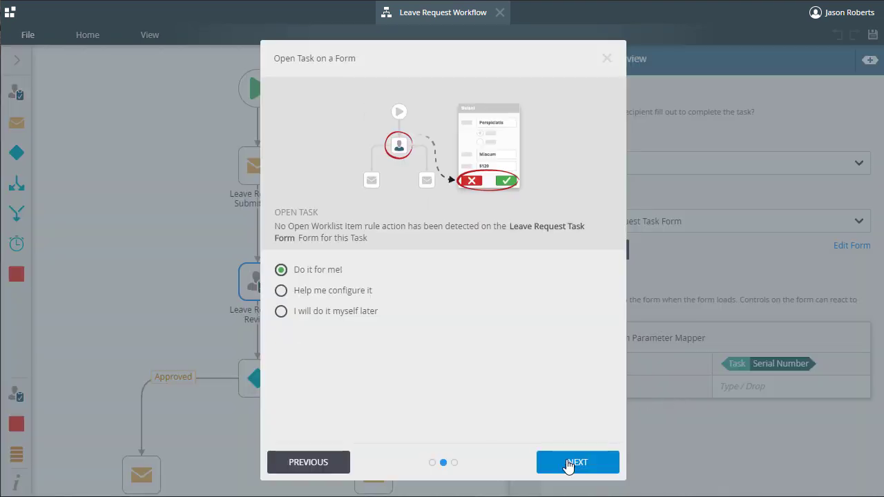
click(344, 321)
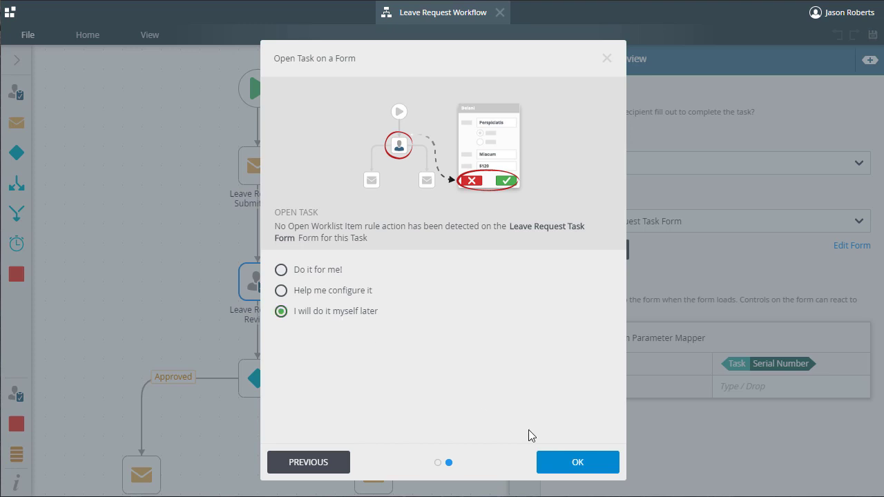
click(569, 462)
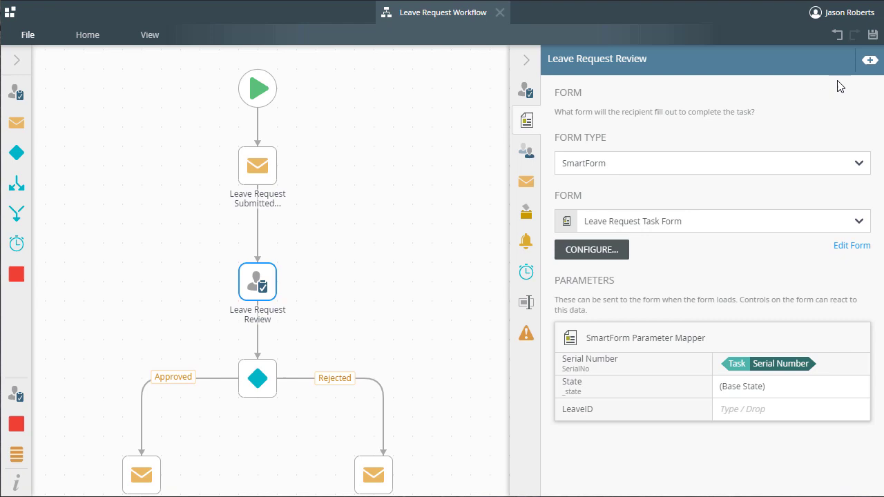
- Map the Leave Request SmartObject's ID onto the form's LeaveID parameter from the Context Browser
click(869, 60)
click(855, 143)
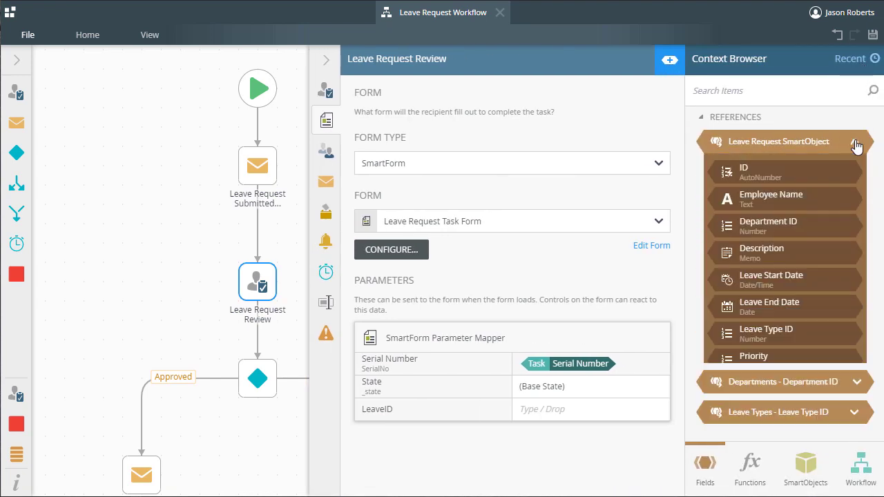
drag(790, 168, 577, 412)
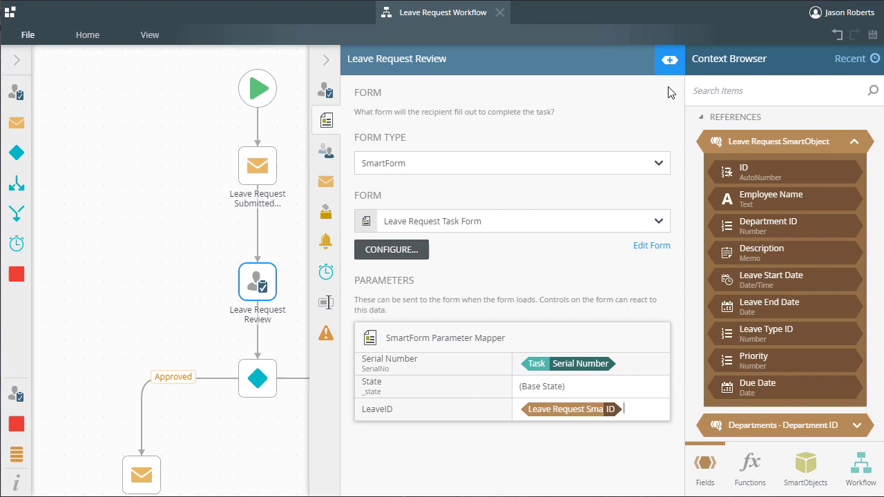
click(670, 60)
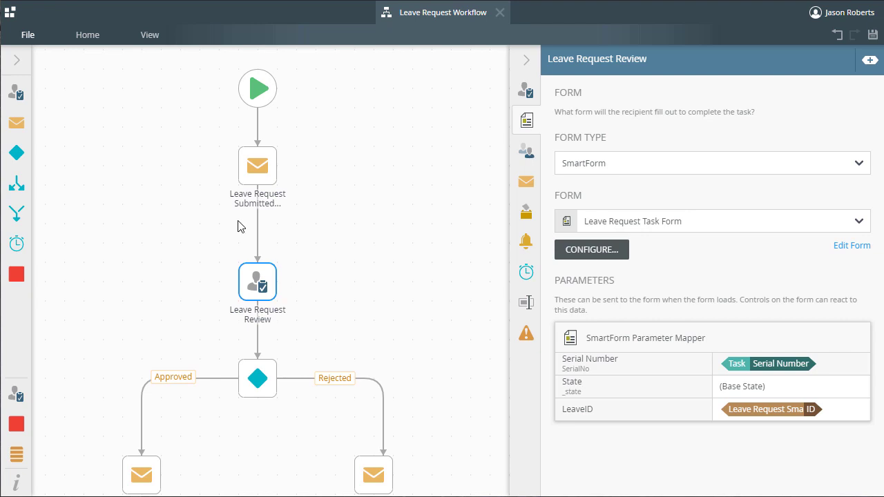
click(38, 37)
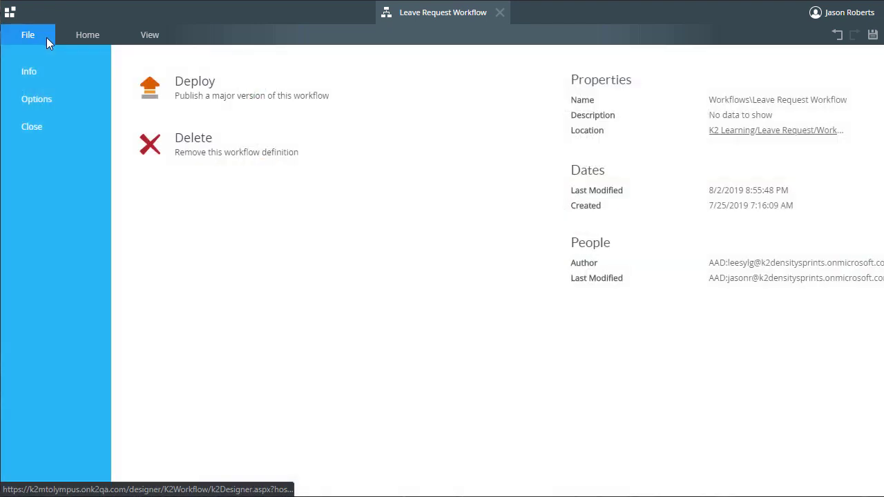
- Deploy the Leave Request Workflow from the File backstage
click(205, 92)
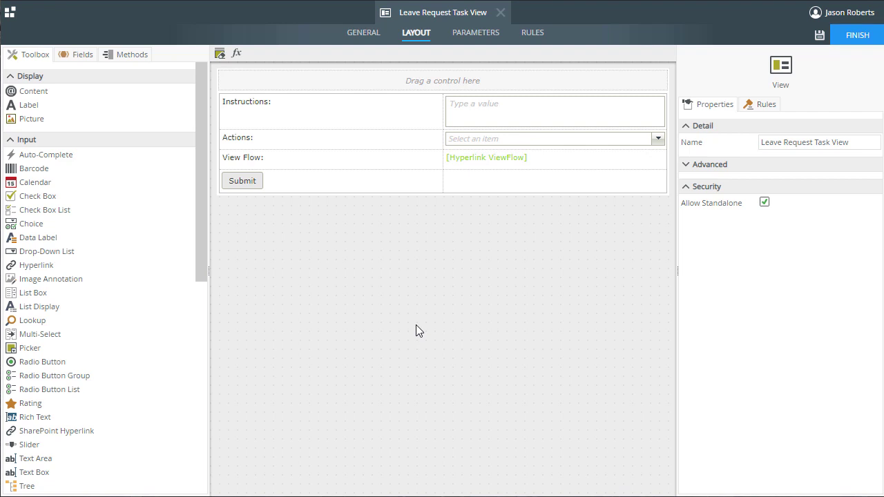
- Check the view's SerialNo text parameter, then show the Leave Request Task View's rules
click(478, 34)
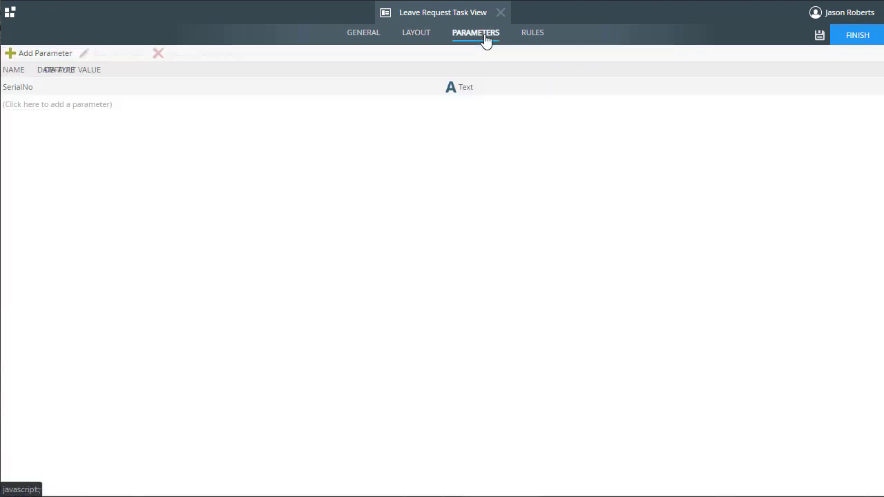
click(300, 91)
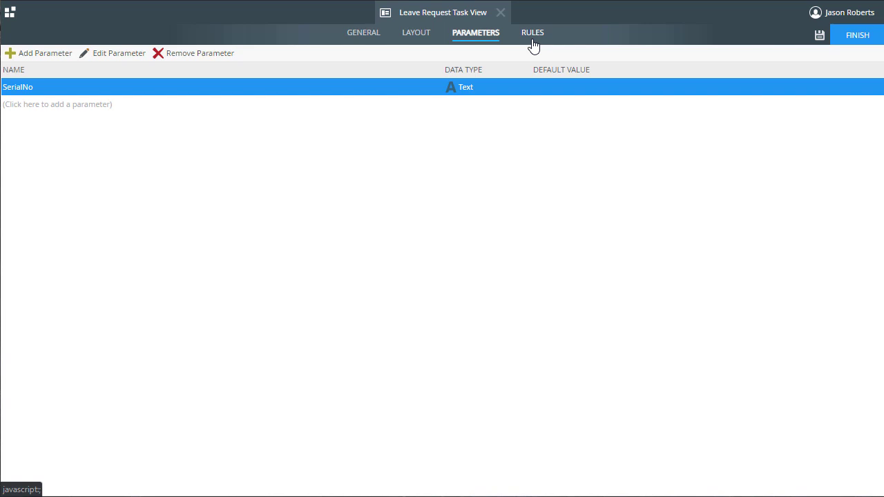
click(534, 34)
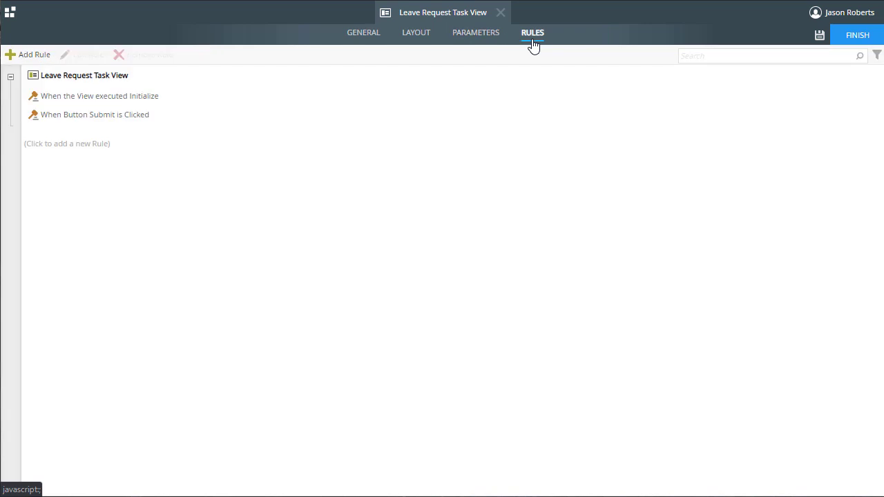
- Add an 'open a worklist item' action for the Leave Request Review activity to the Initialize rule
double_click(219, 104)
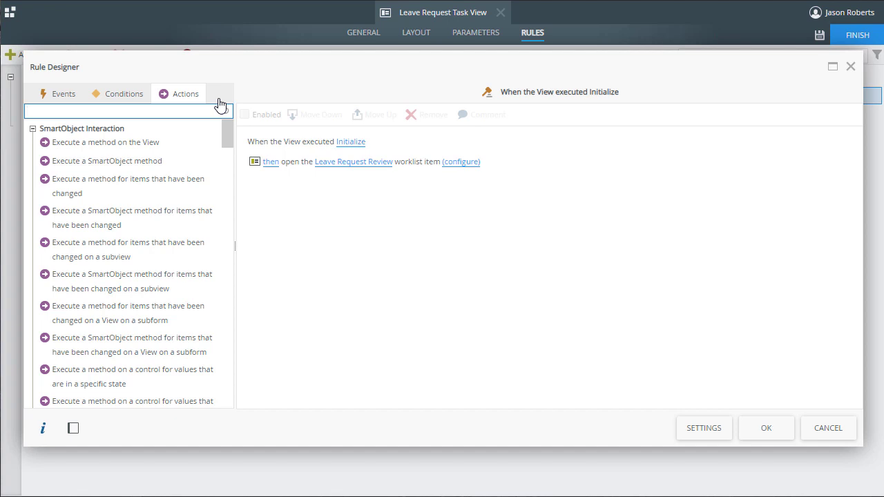
text(open)
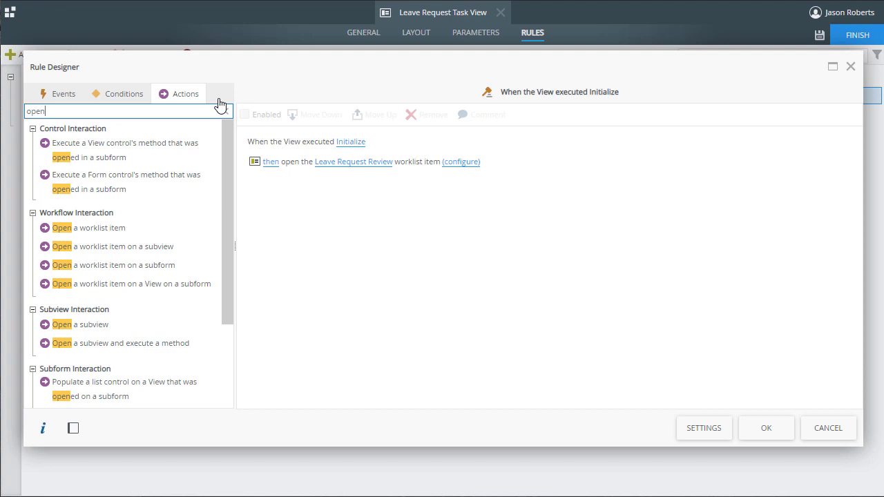
text( a)
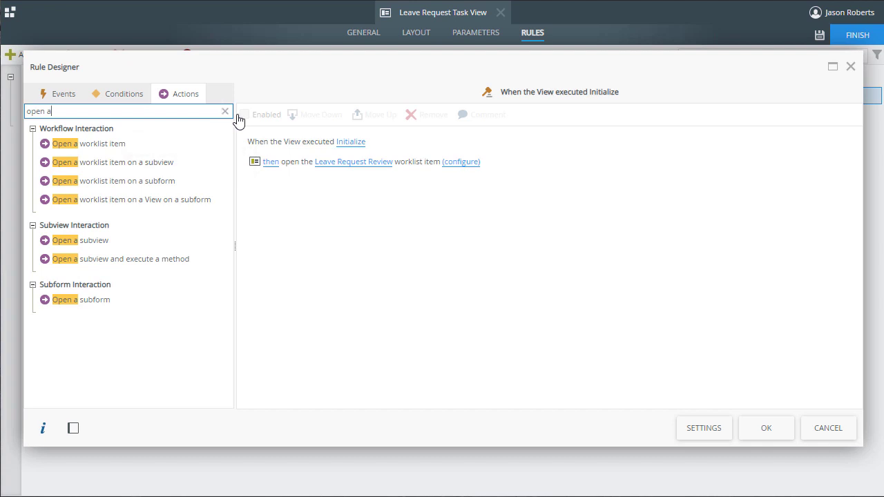
mouse_move(364, 162)
click(354, 163)
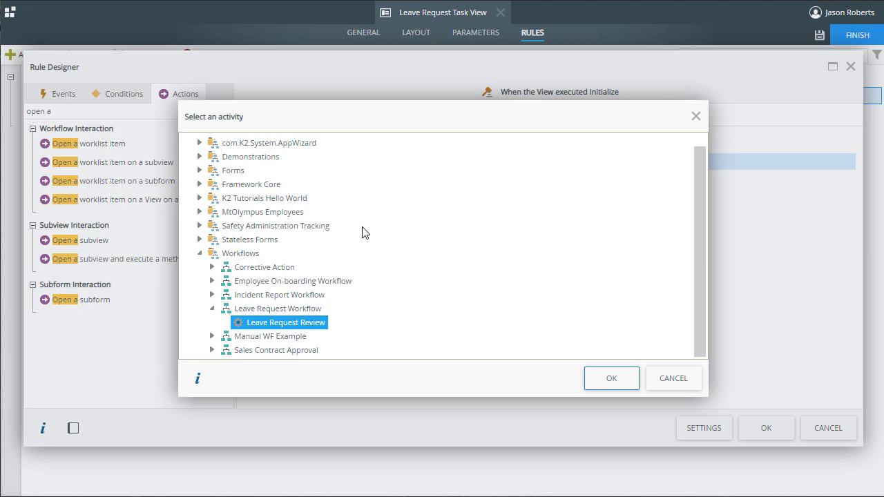
click(609, 380)
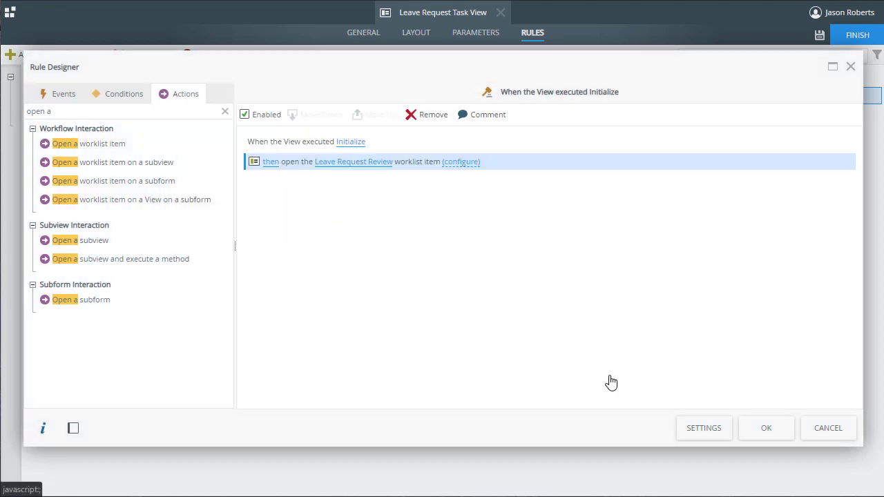
- Open the action's input mappings and expand Parameters and Controls in the Context Browser
click(465, 168)
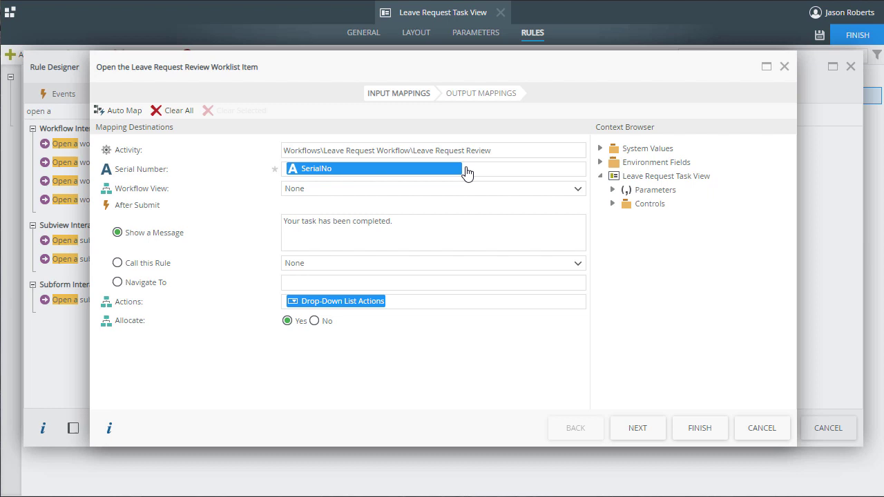
click(612, 190)
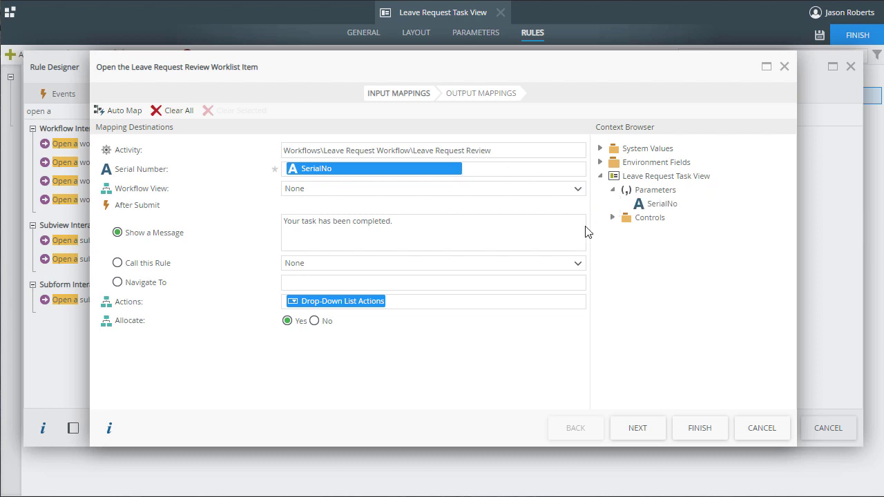
click(613, 219)
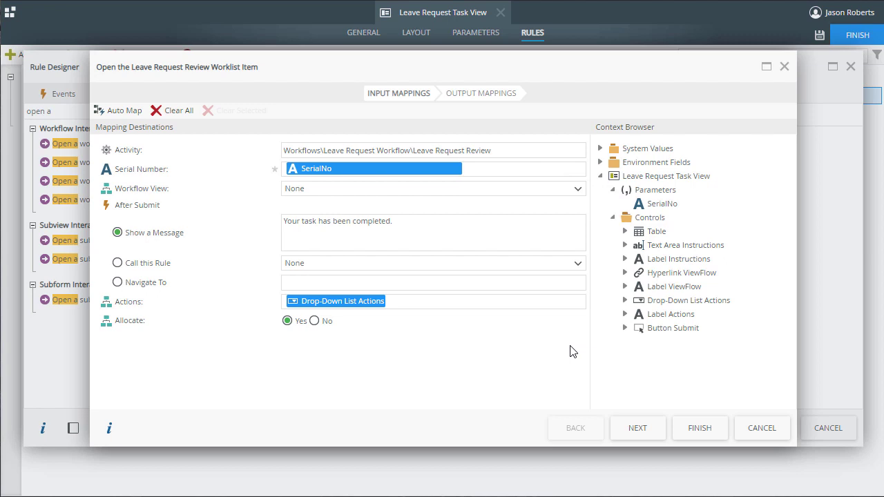
- Map the Leave Request Review task's output fields to the view's Instructions and View Flow controls
click(495, 97)
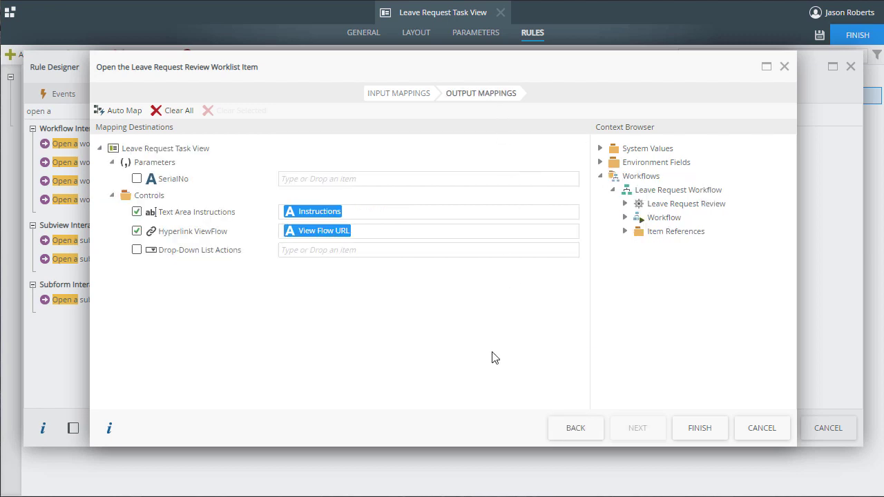
click(624, 219)
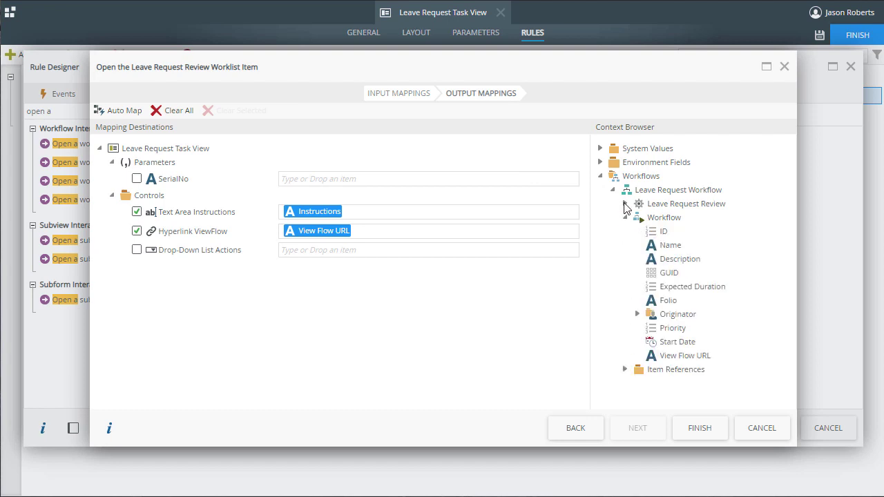
click(624, 205)
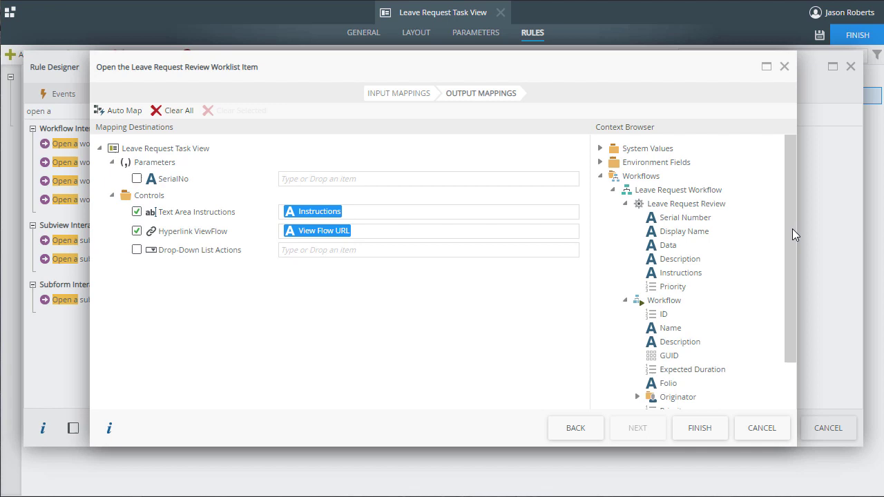
drag(794, 230, 792, 264)
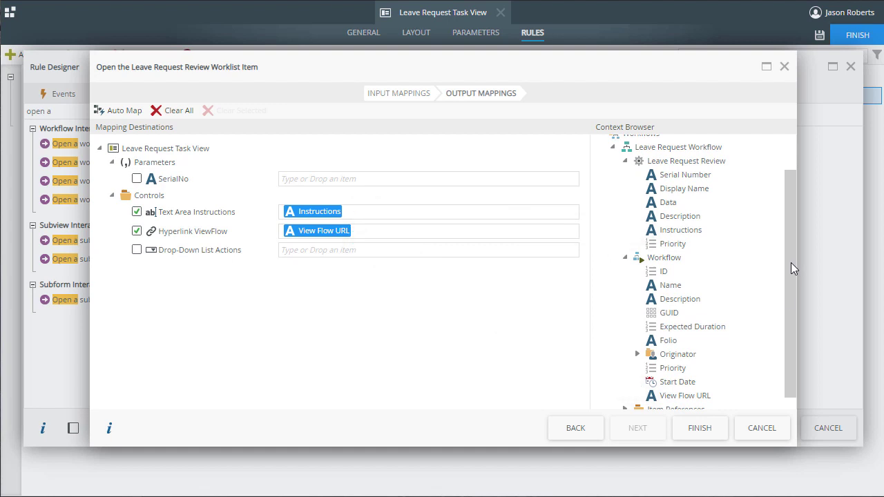
- Finish the mappings, save the Initialize rule, and select the 'When Button Submit is Clicked' rule
click(700, 428)
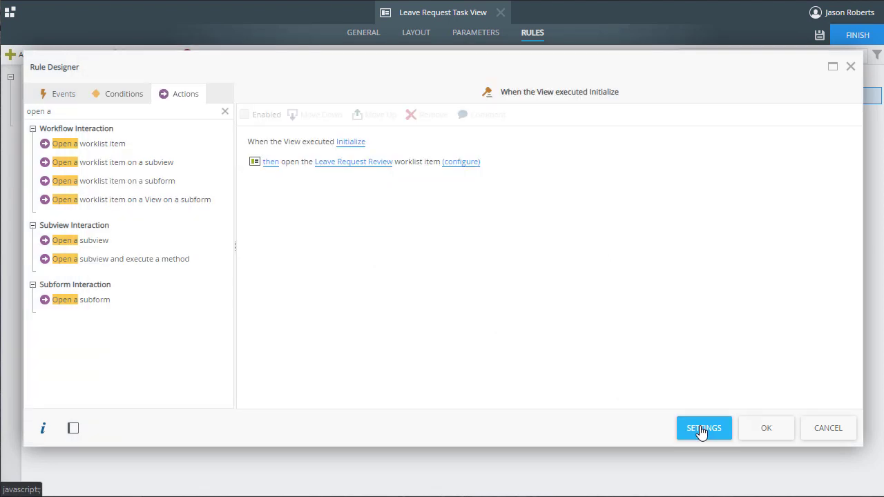
click(757, 430)
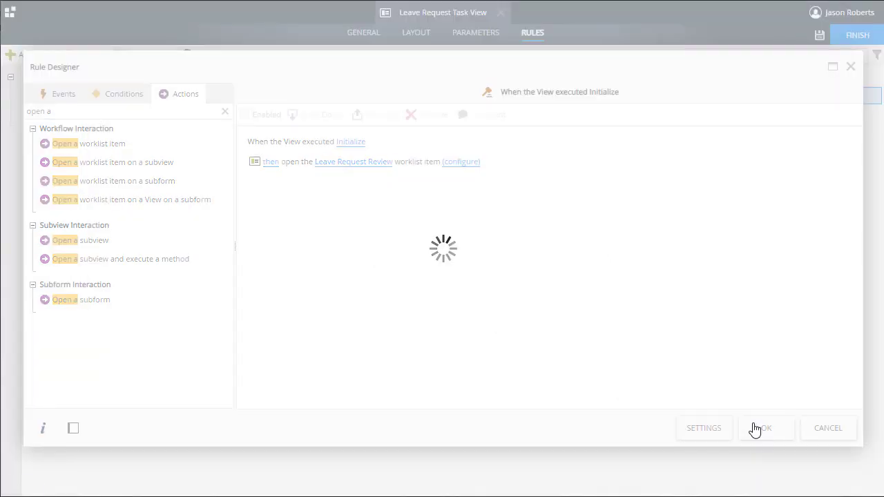
click(260, 122)
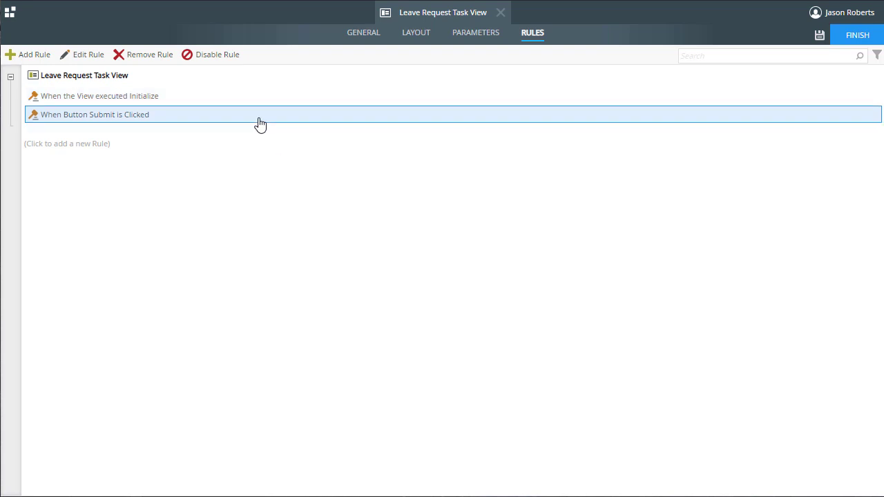
- Add an 'Action a worklist item' action for Leave Request Review to the Submit button rule
double_click(260, 122)
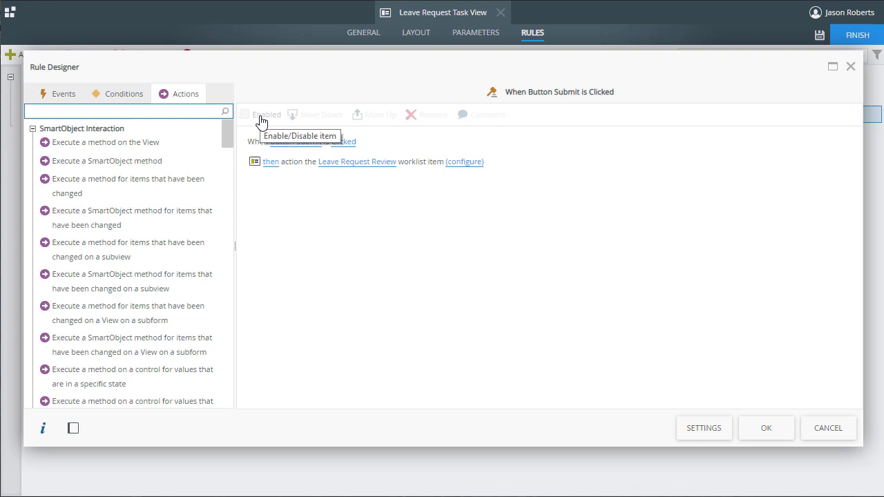
text(a)
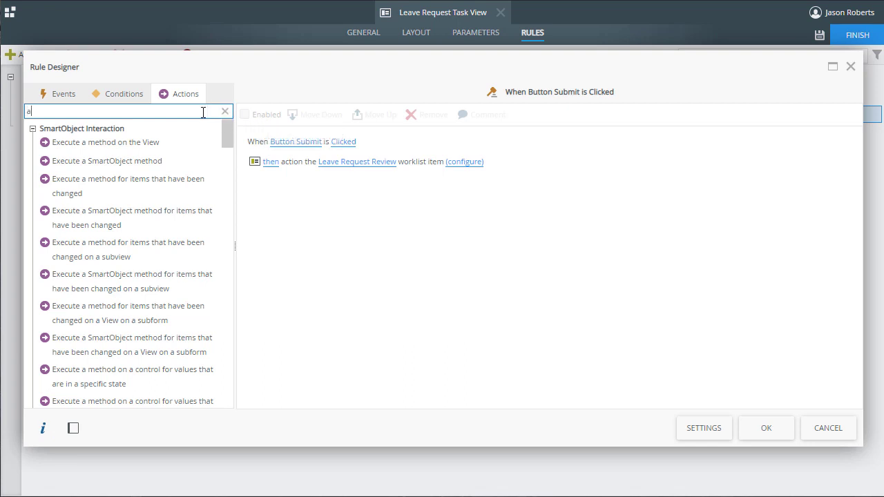
text(ction)
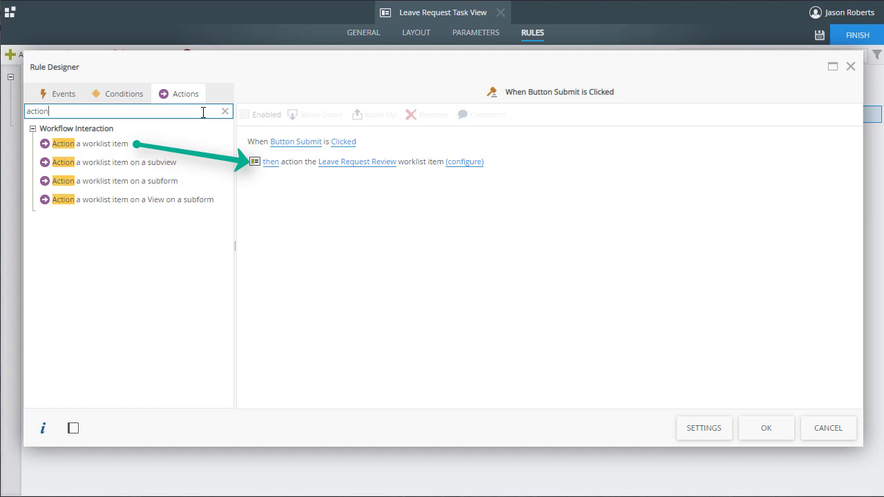
click(348, 170)
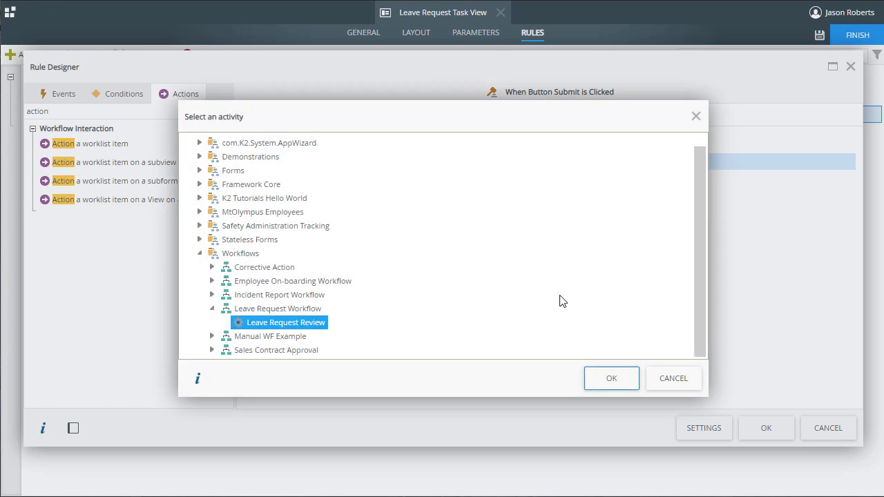
click(608, 384)
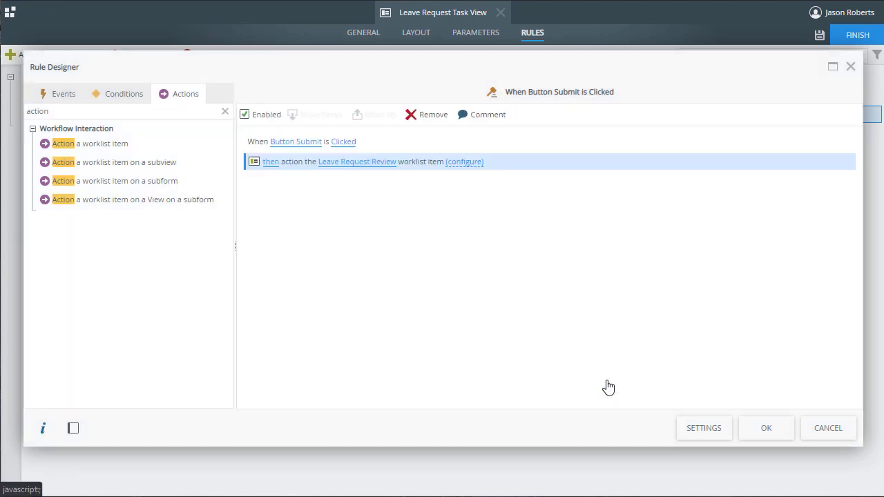
- Bind Serial Number to SerialNo and Action Name to Drop-Down List Actions, then save the Submit rule
click(463, 165)
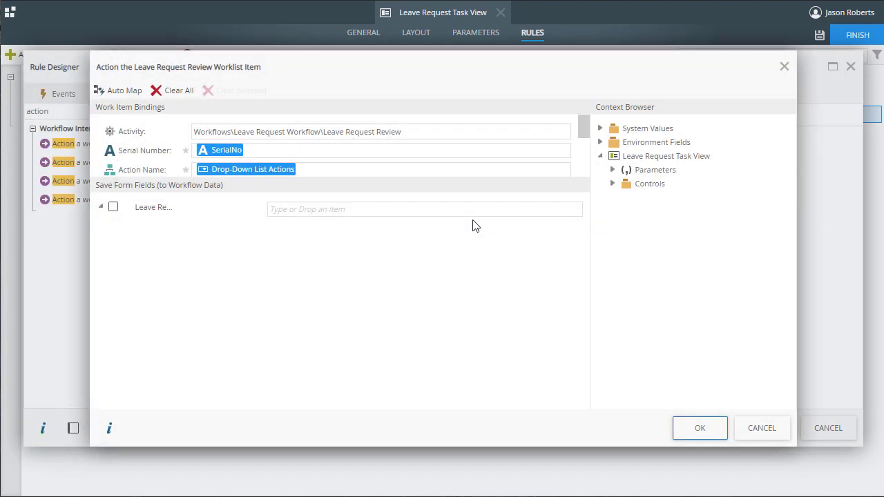
click(612, 171)
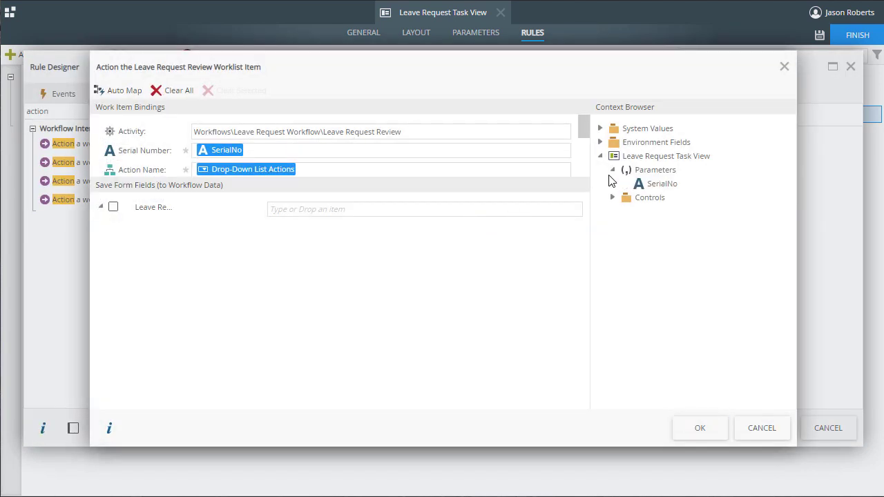
click(613, 197)
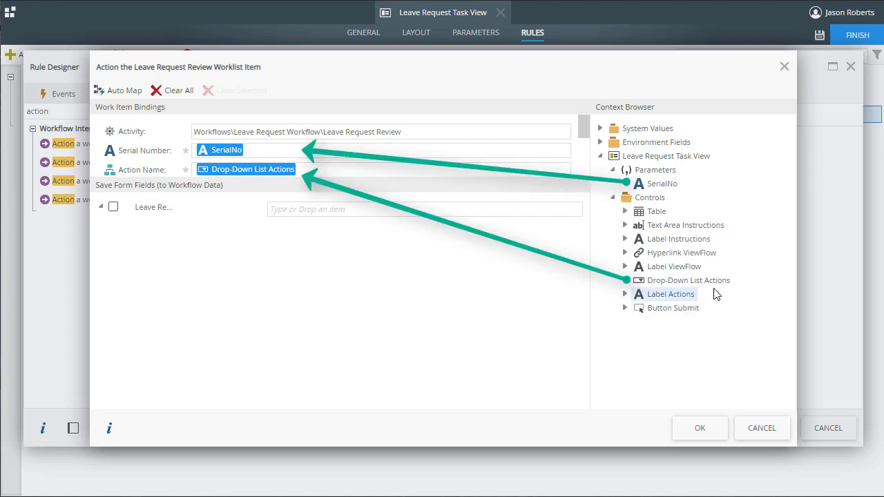
click(698, 281)
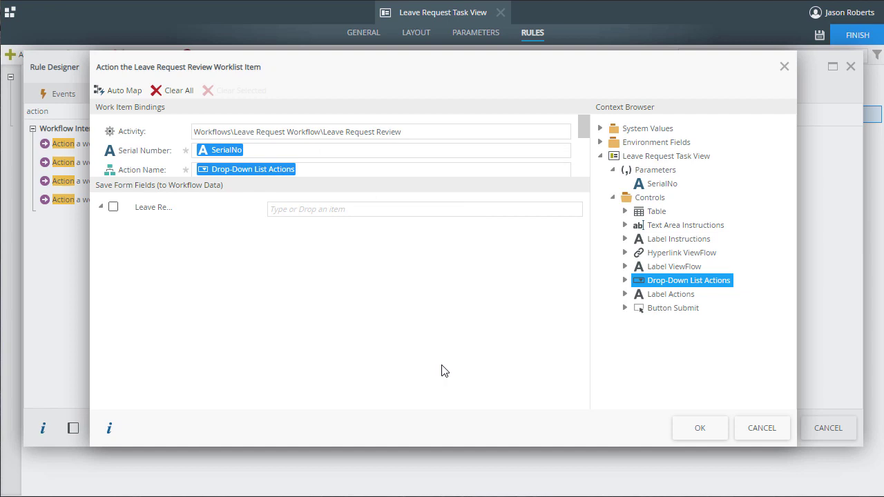
click(689, 429)
- Save the Submit rule, finish the task view, and browse to K2 Learning > Leave Request > Views
click(760, 430)
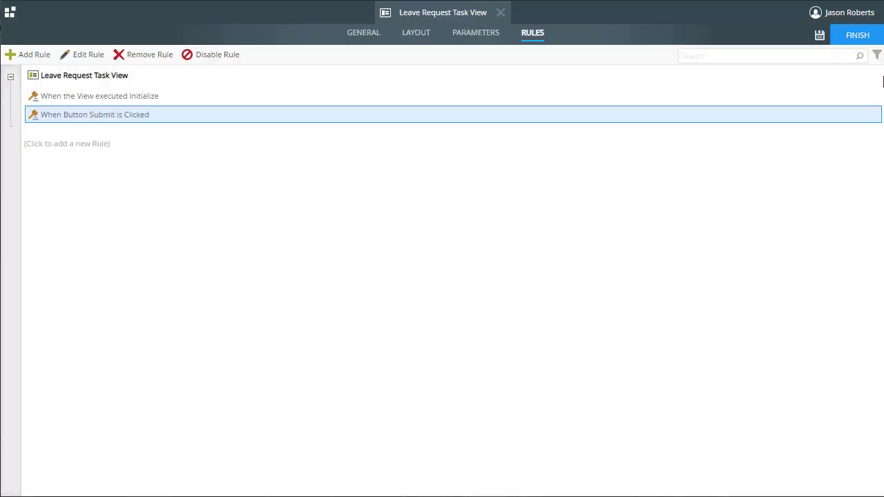
click(857, 41)
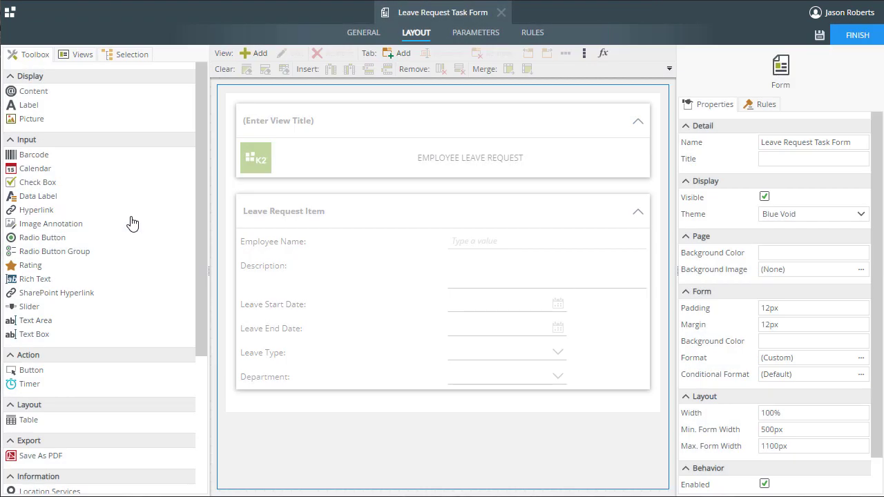
click(78, 55)
click(14, 99)
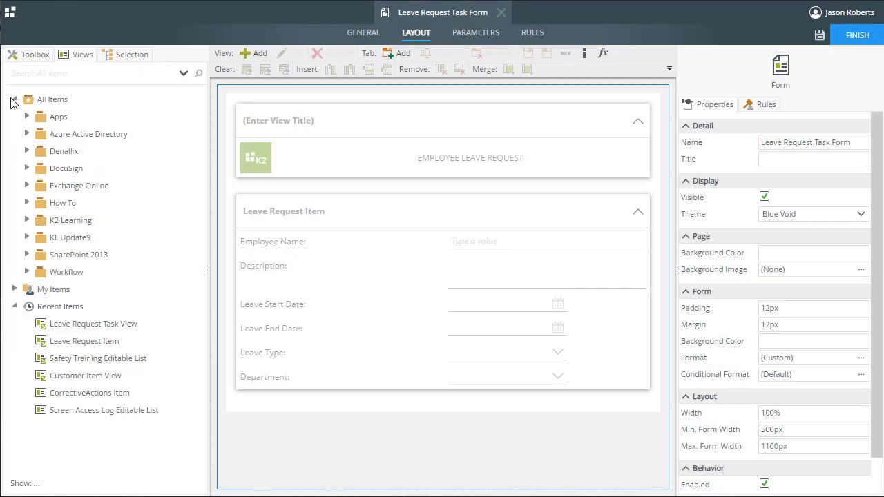
click(26, 220)
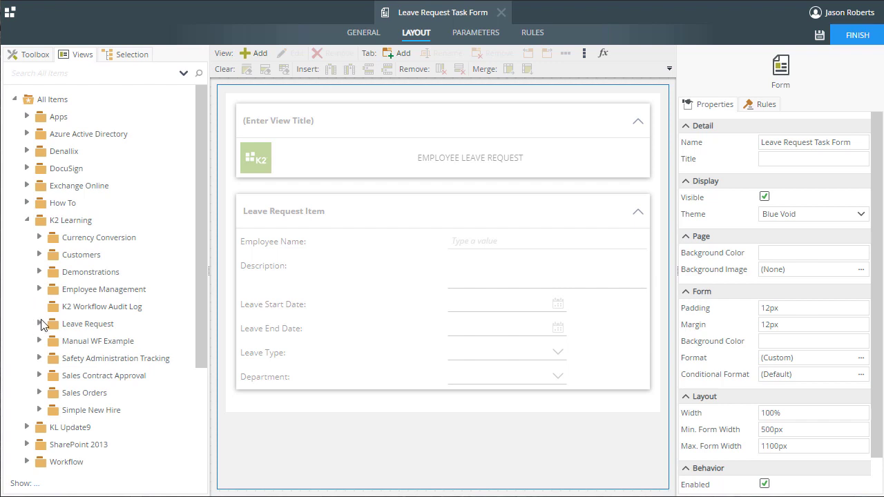
click(40, 324)
click(51, 375)
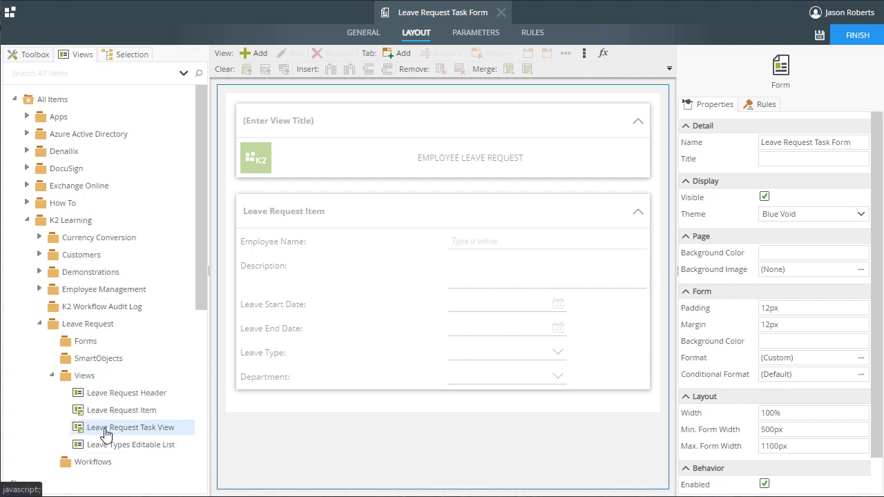
- Place Leave Request Task View below the item view, titled 'Leave Request Task Actions'
drag(109, 429, 286, 452)
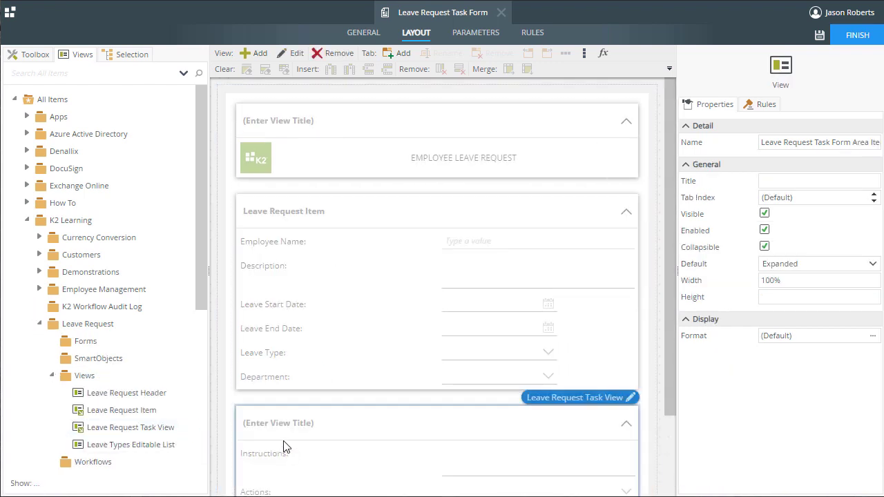
click(291, 322)
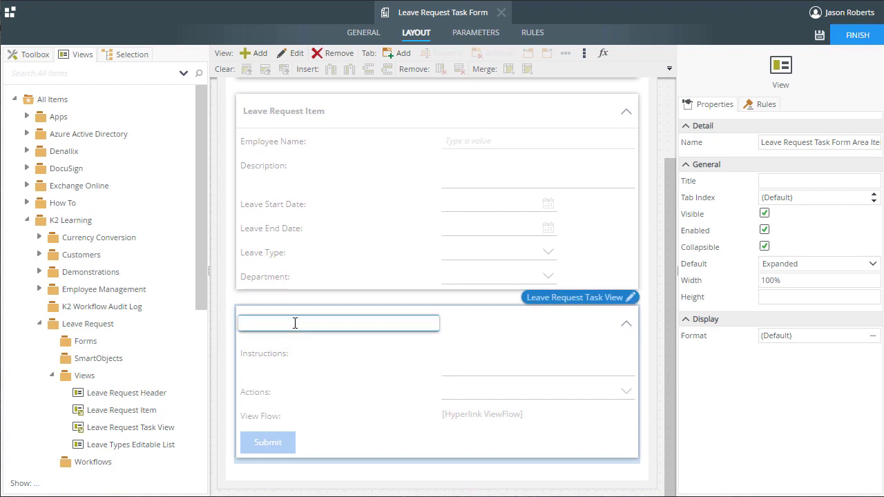
text(Leave Request Task Actions)
click(462, 345)
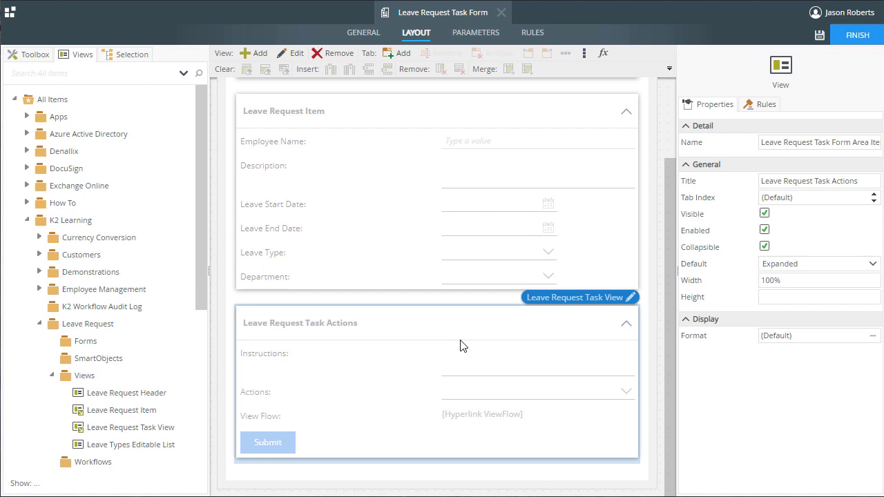
- Review the form's parameters: SerialNo (Text) and LeaveID (Number)
click(486, 34)
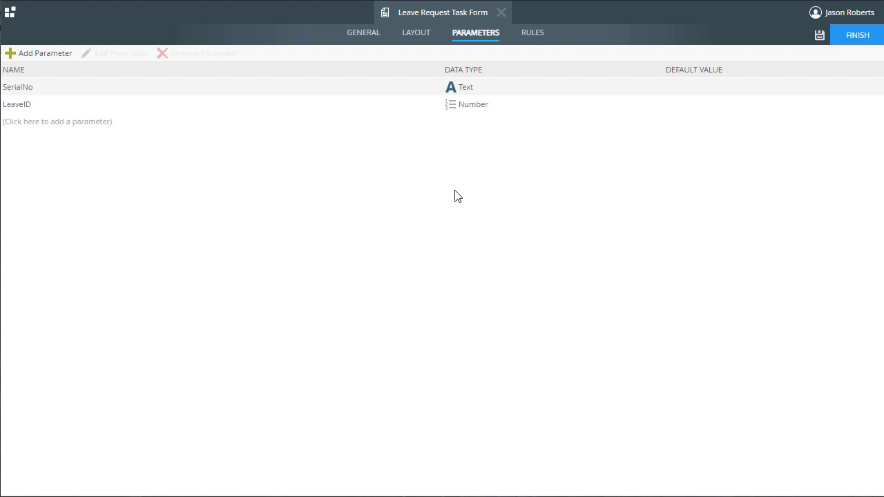
- Map the form's SerialNo parameter to the Task View Initialize action in 'When the Form is Initializing'
click(533, 32)
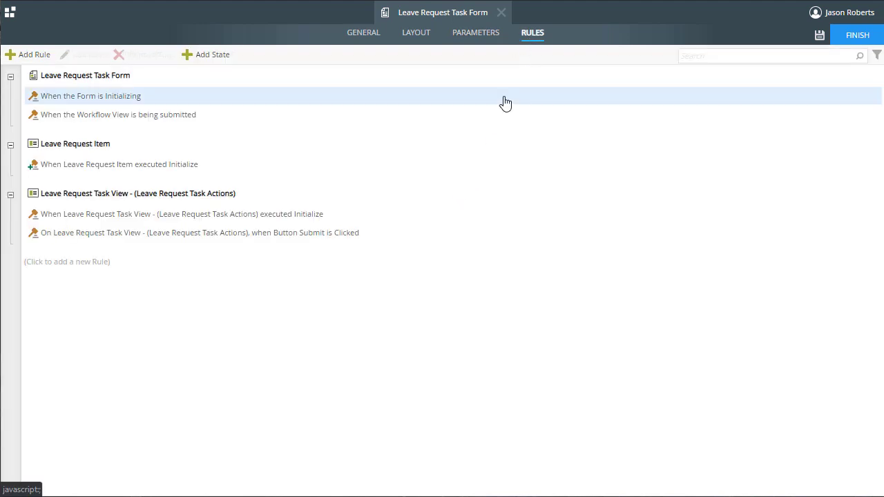
click(219, 104)
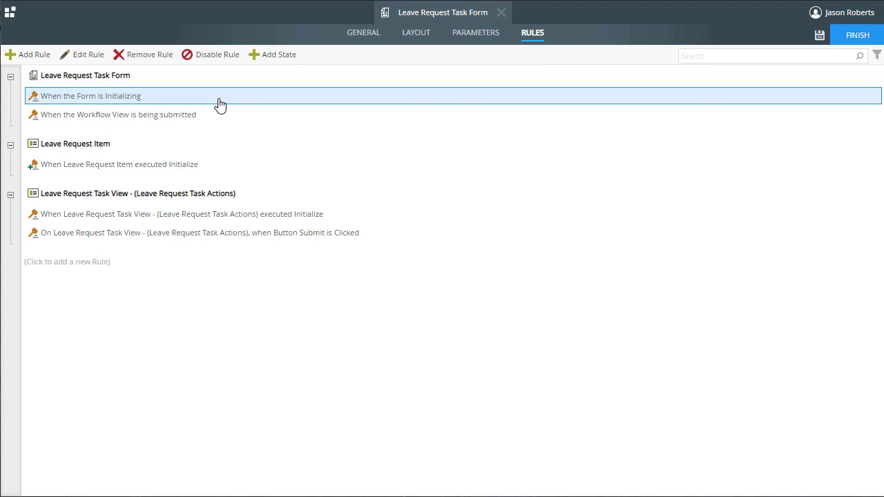
double_click(219, 104)
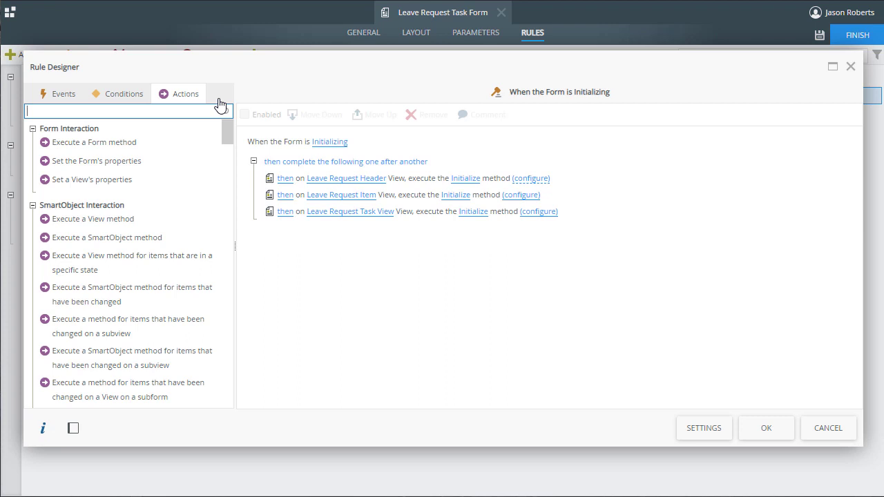
mouse_move(414, 211)
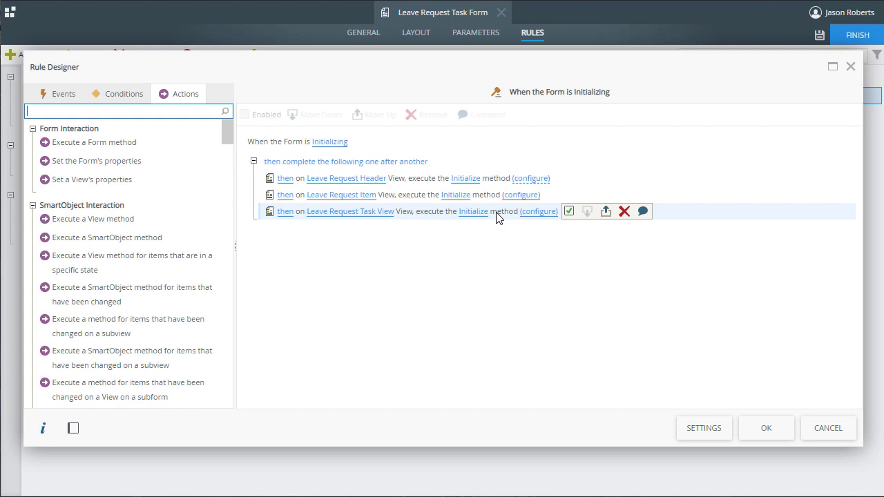
click(537, 214)
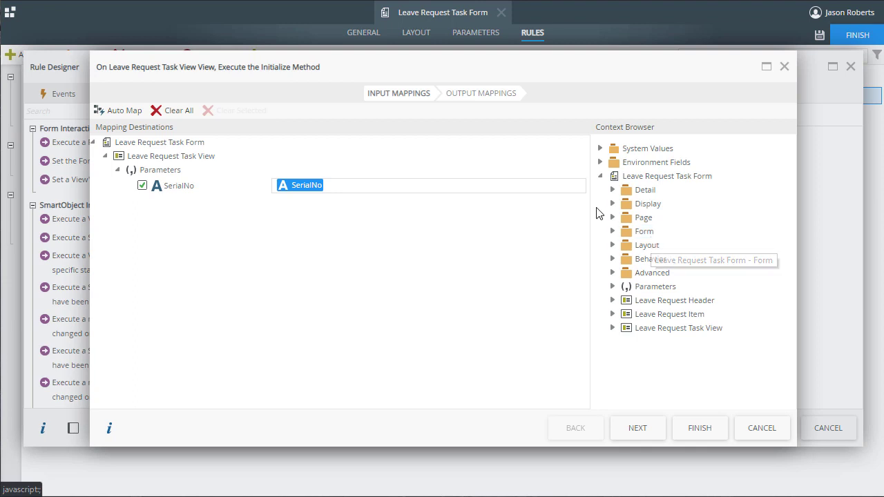
click(612, 286)
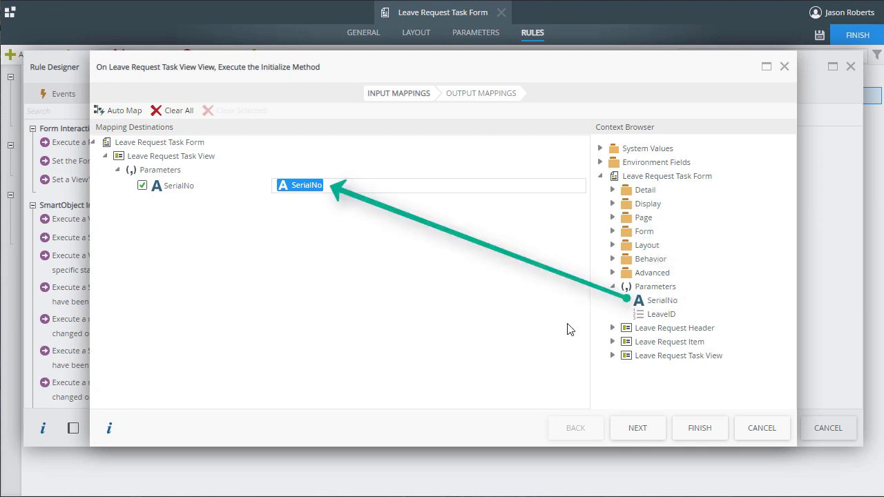
click(657, 303)
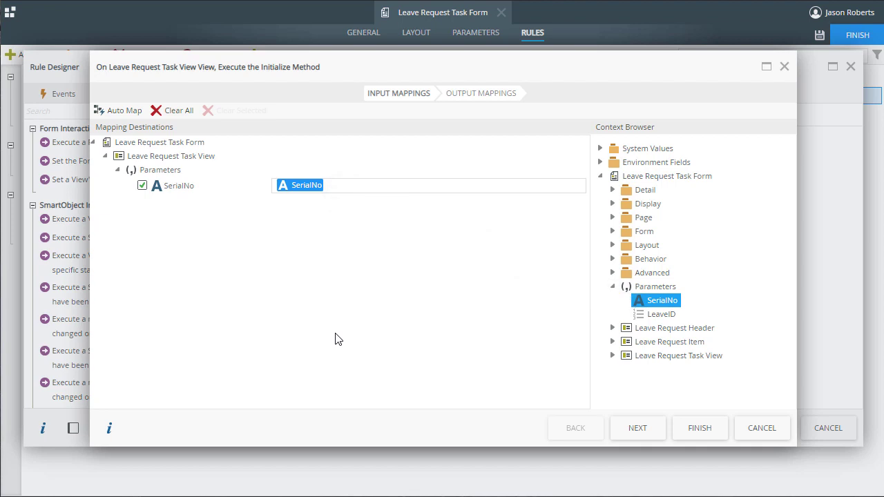
click(634, 428)
click(693, 429)
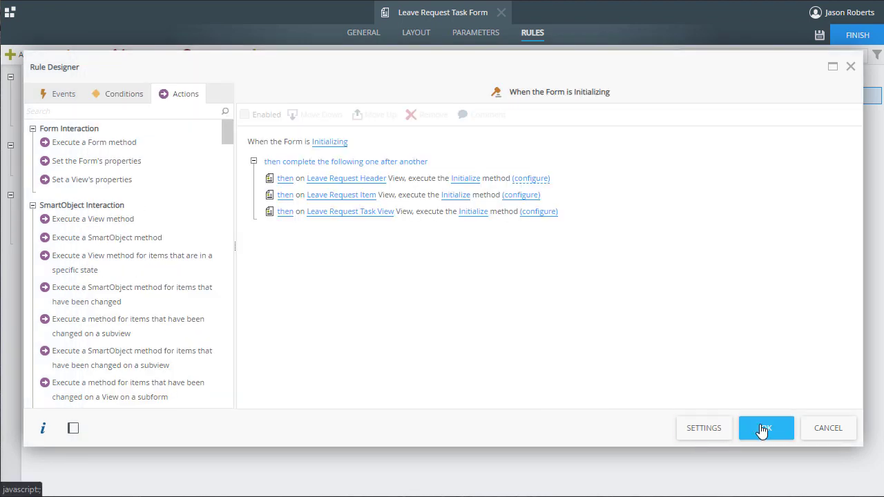
- Save the rule and form, then configure the Leave Request Review task's form until Open Worklist Item is detected
click(762, 429)
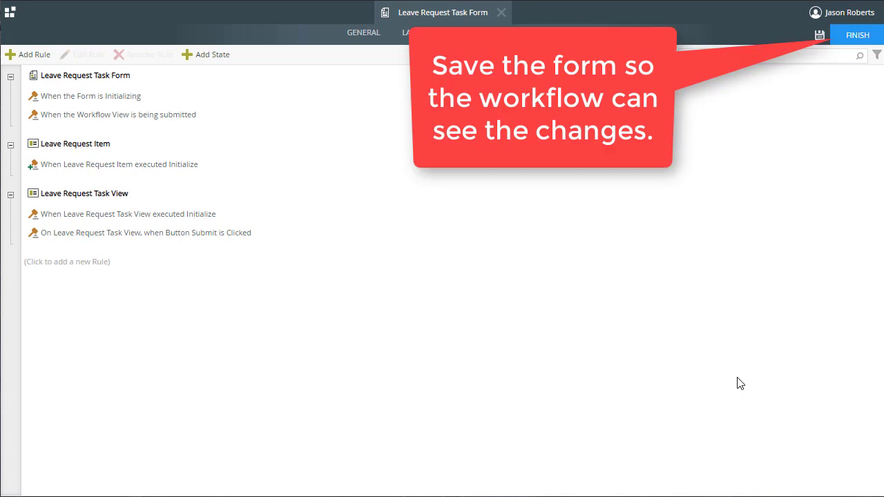
click(860, 40)
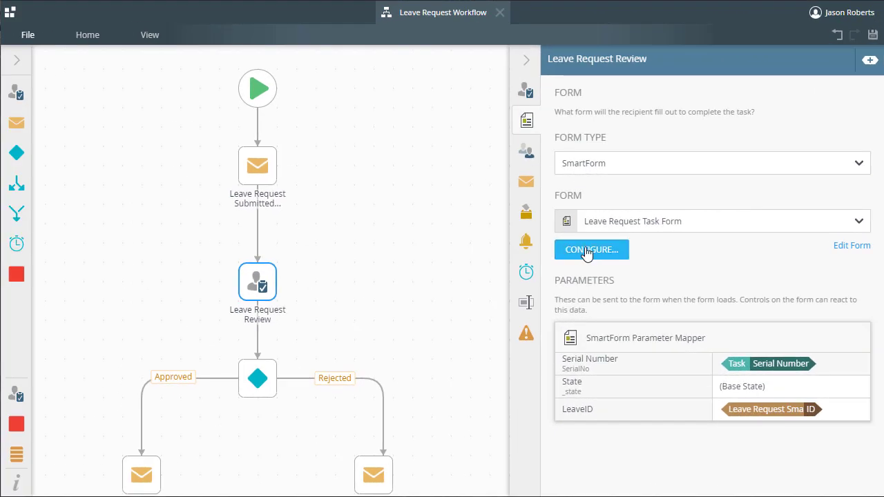
click(588, 253)
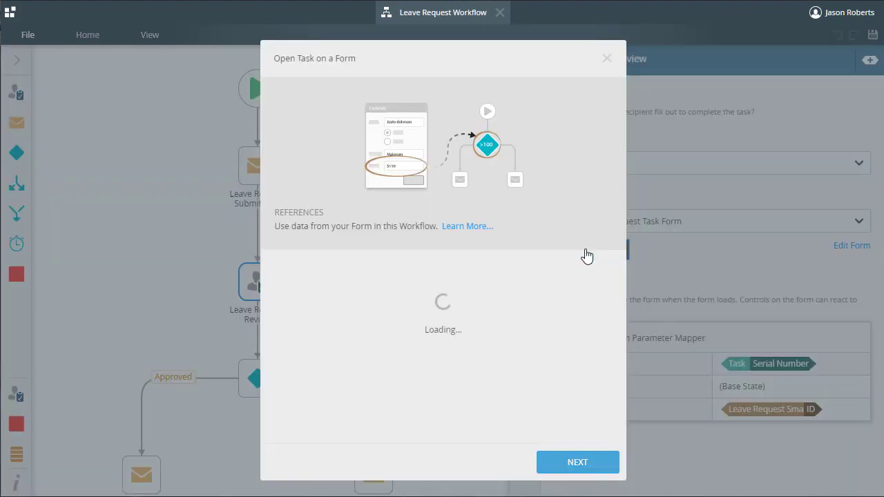
click(570, 459)
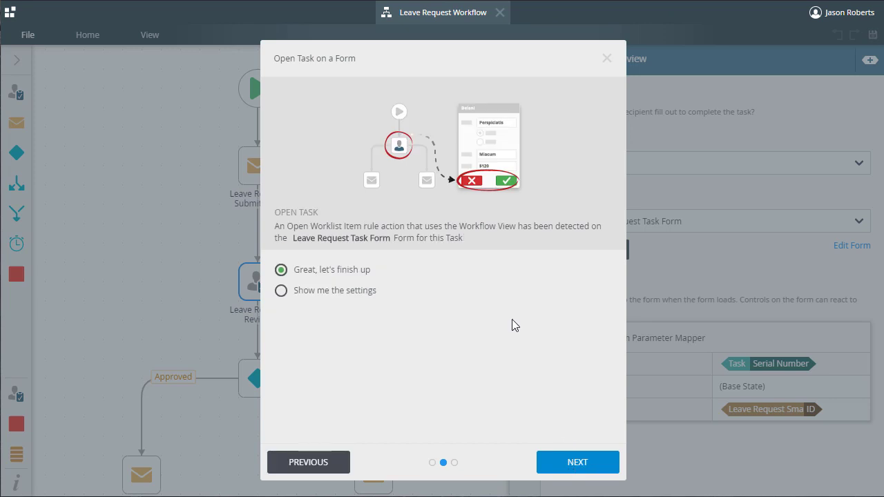